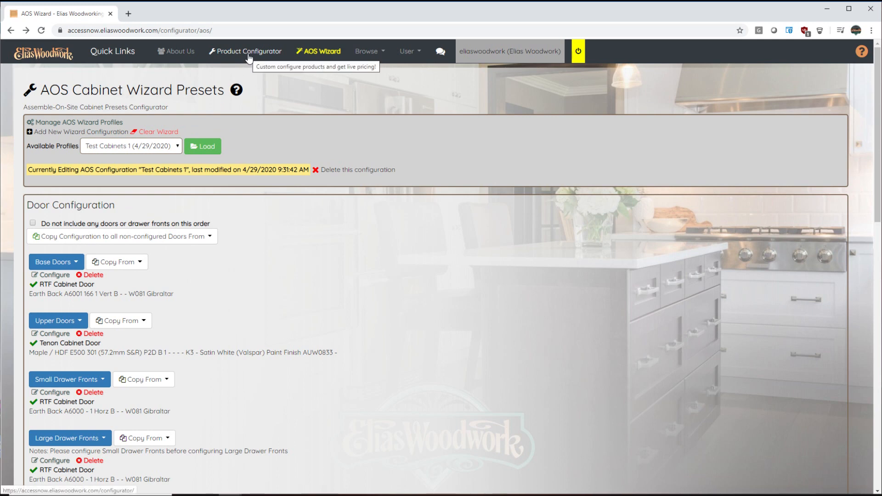
Start a new AOS Base Cabinet configuration with cabinet code B (Base Cabinet with 2 Doors, 1 Drawer).
left_click(249, 54)
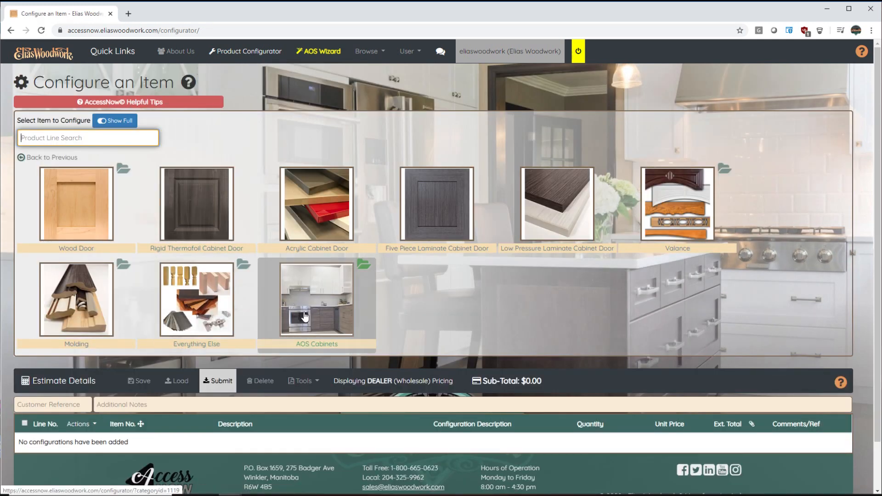
left_click(306, 312)
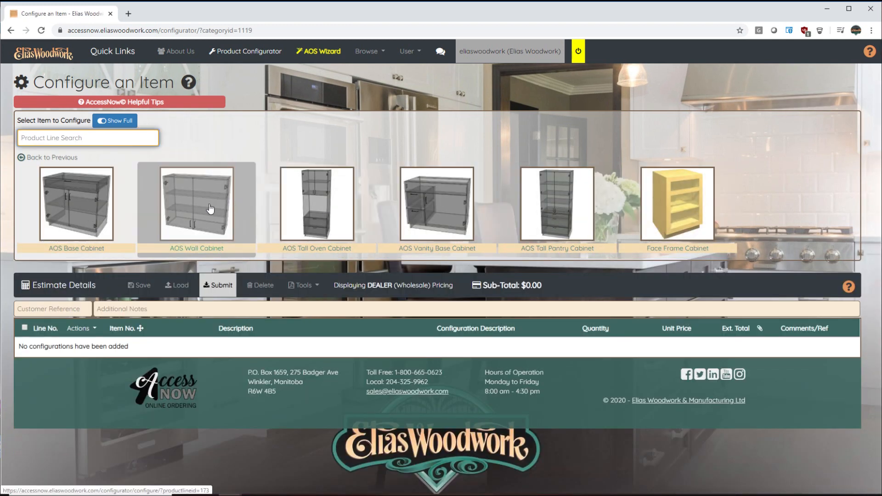
left_click(86, 204)
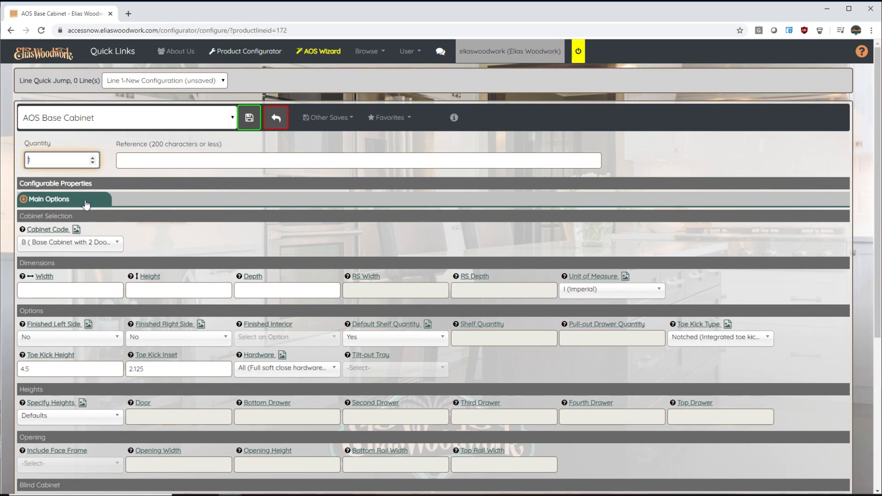
left_click(76, 230)
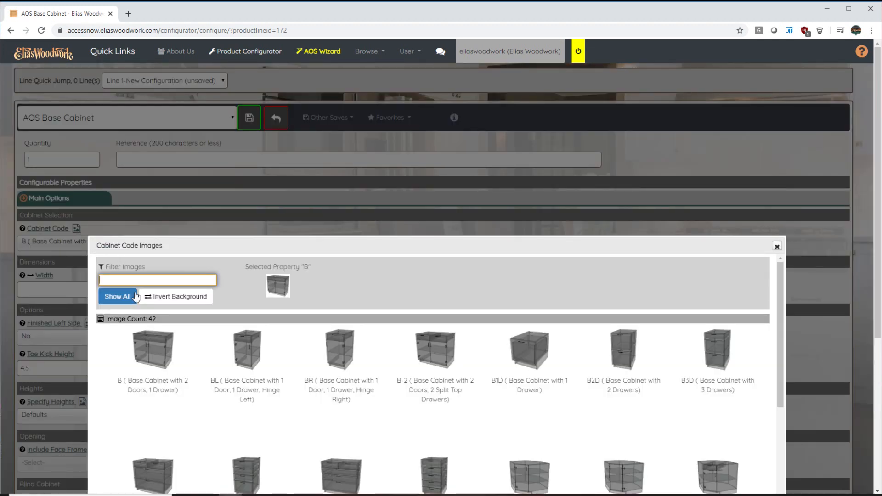
mouse_move(146, 352)
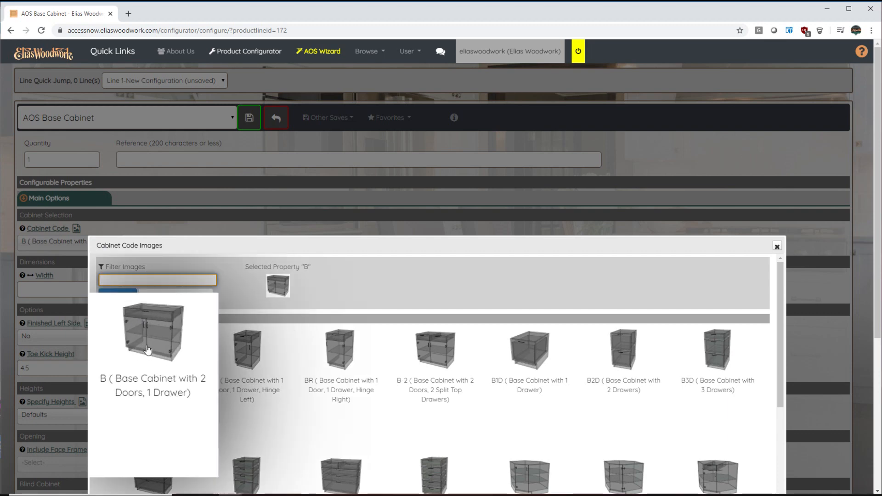
left_click(148, 345)
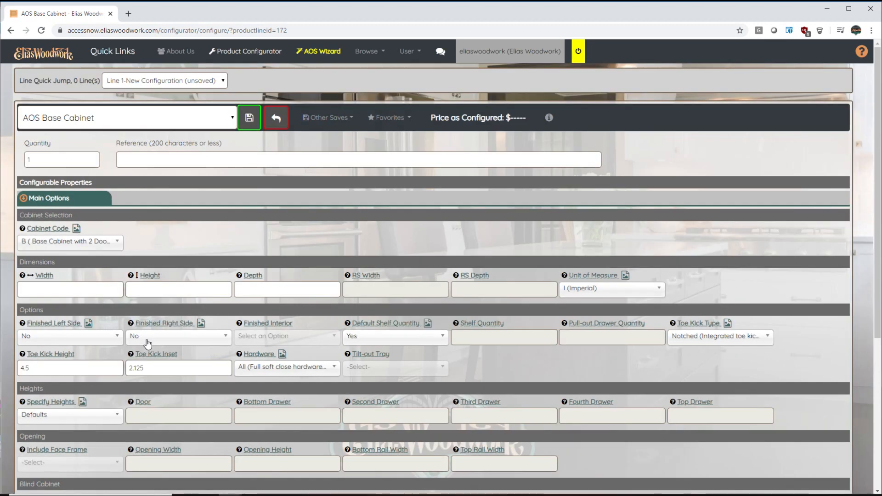
Set the base cabinet's dimensions to 26.5 wide, 34.5 high and 24 deep.
left_click(113, 288)
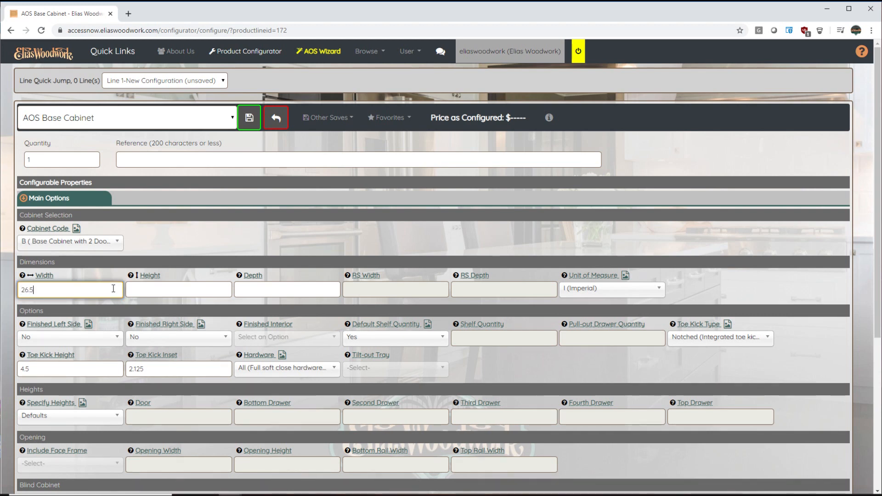
key("Tab")
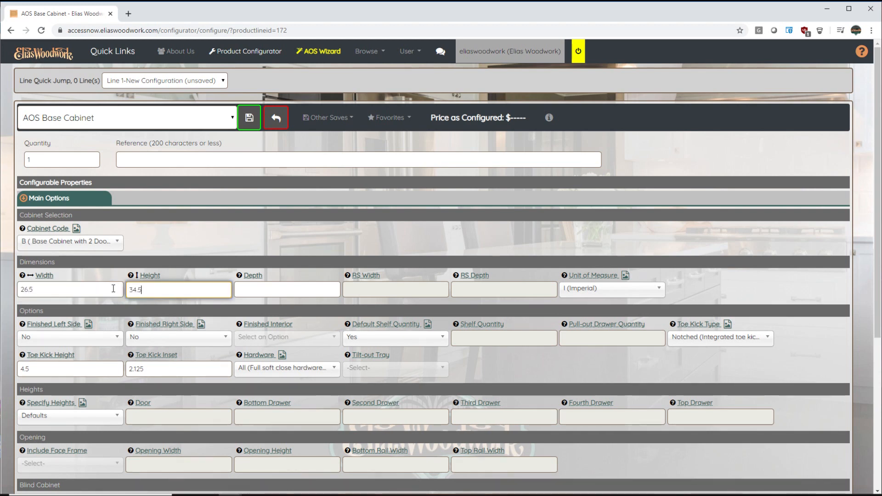
key("Tab")
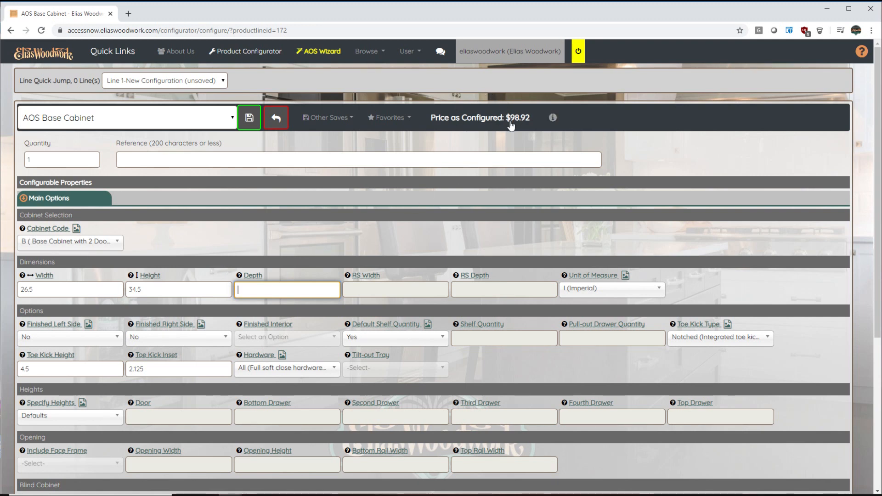
key("Tab")
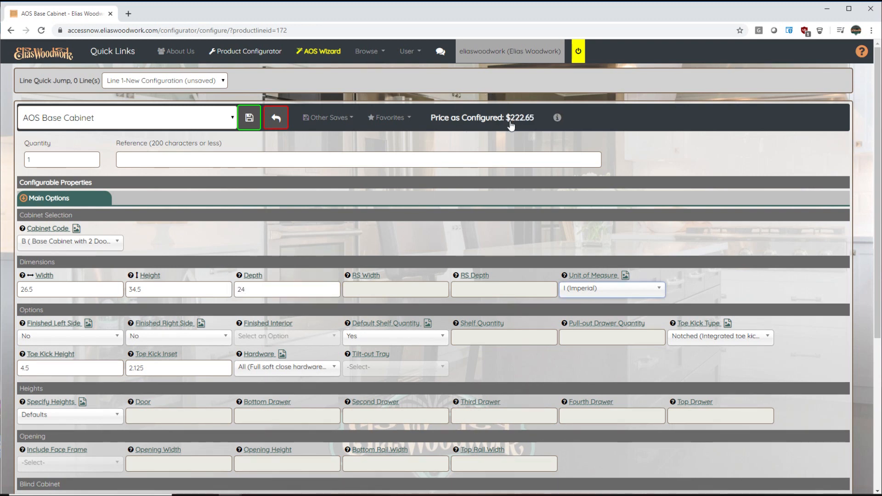
Examine the base cabinet's Setup choices for custom reveals, door front type override and box material override.
scroll(330, 216, "down", 3)
scroll(221, 201, "down", 2)
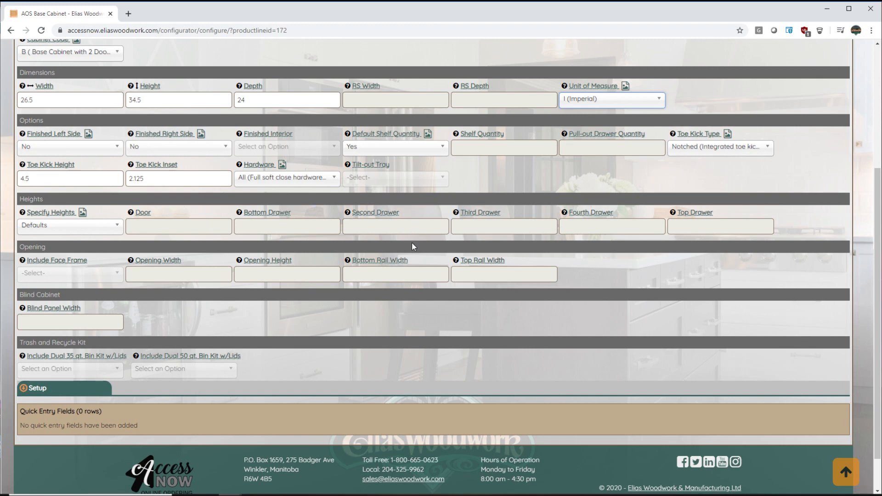
left_click(84, 392)
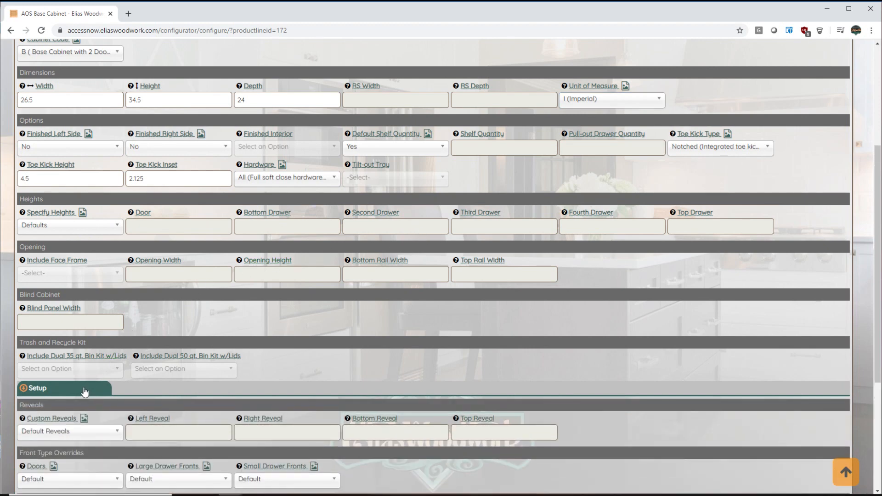
scroll(85, 390, "down", 4)
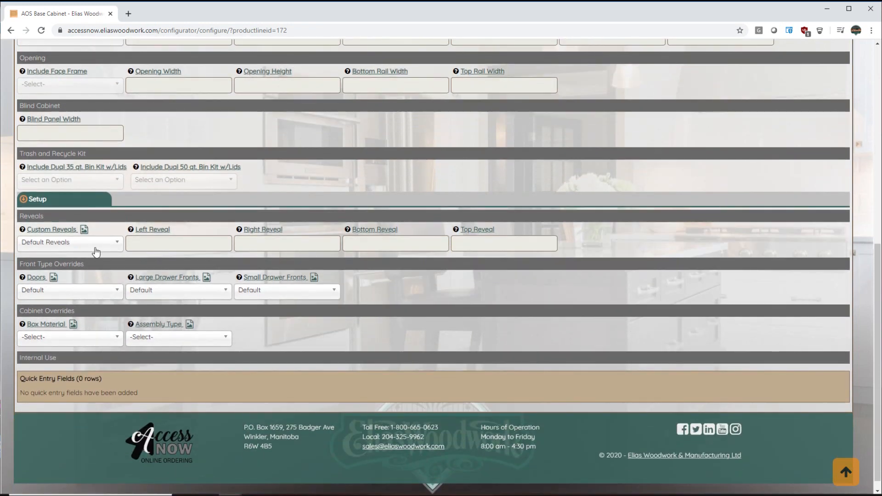
left_click(96, 246)
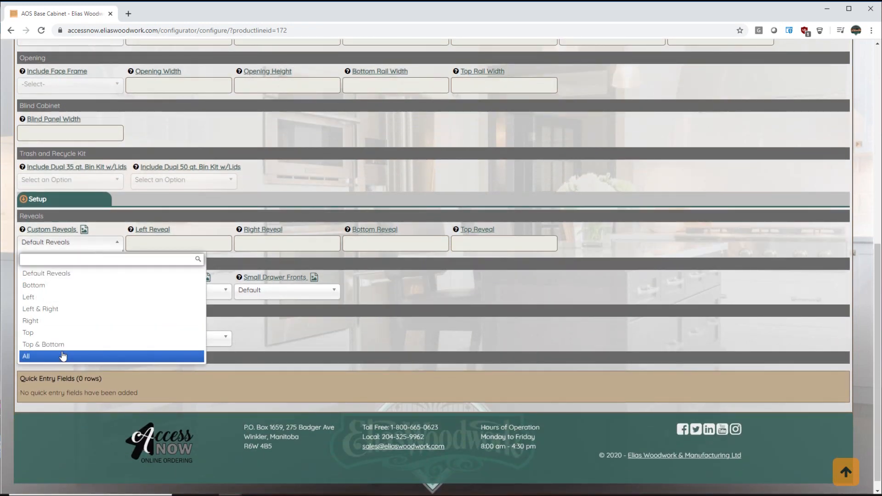
left_click(62, 275)
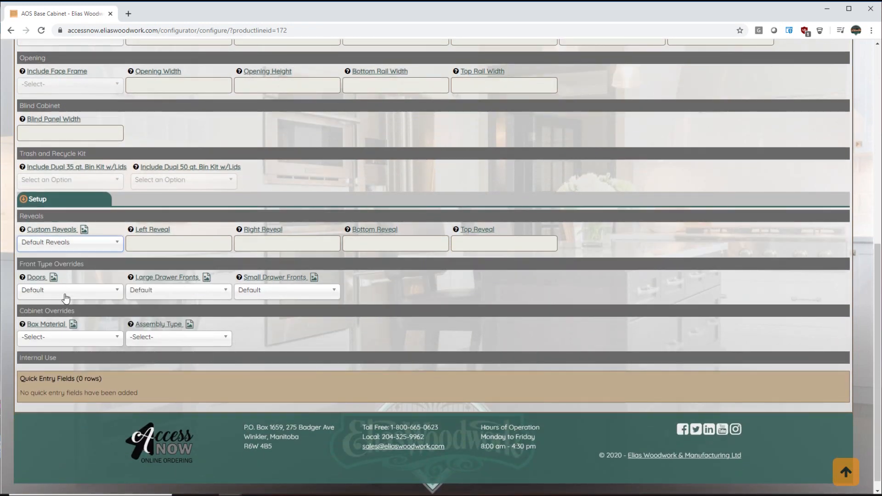
left_click(110, 298)
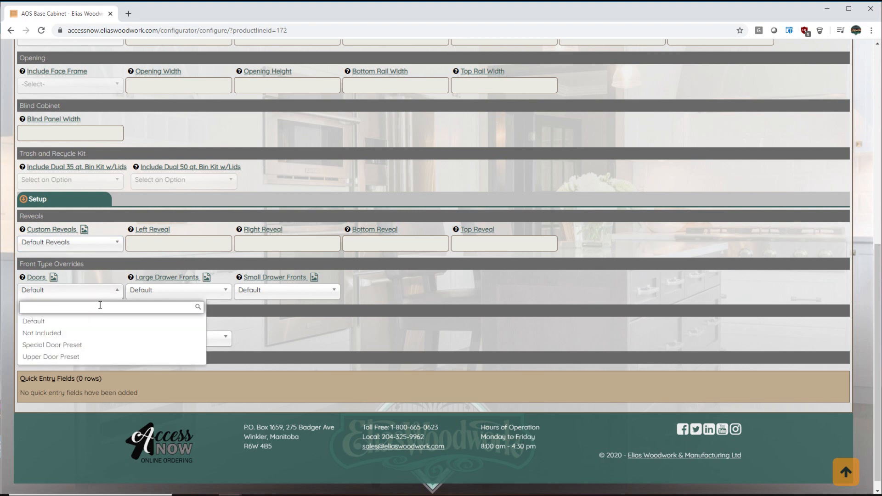
key("Escape")
left_click(97, 343)
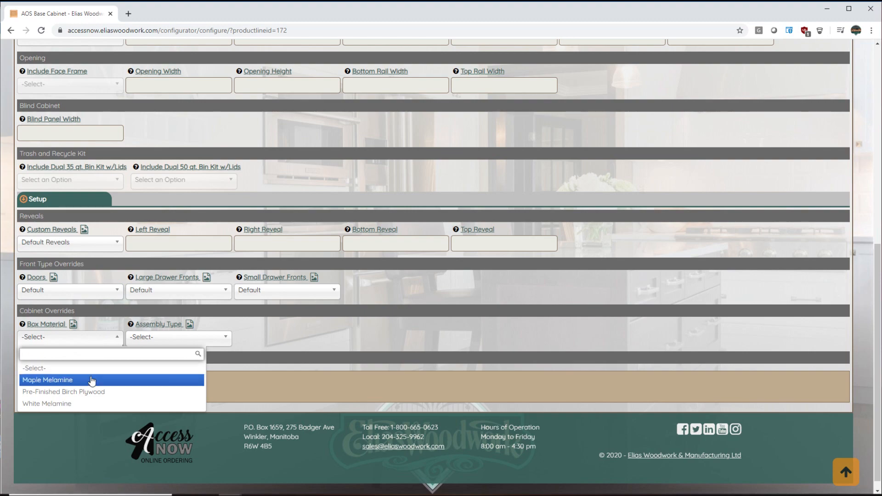
left_click(99, 340)
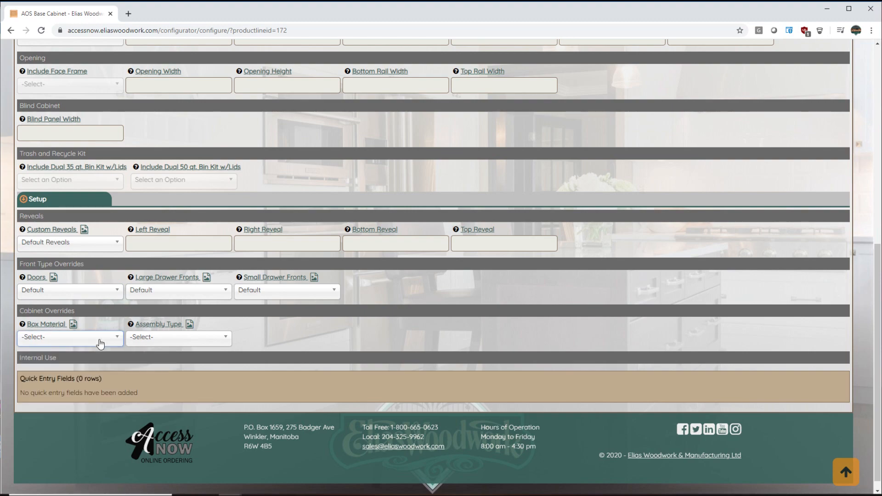
Save the base cabinet as an estimate line and return to the AOS cabinet selection.
scroll(211, 369, "up", 8)
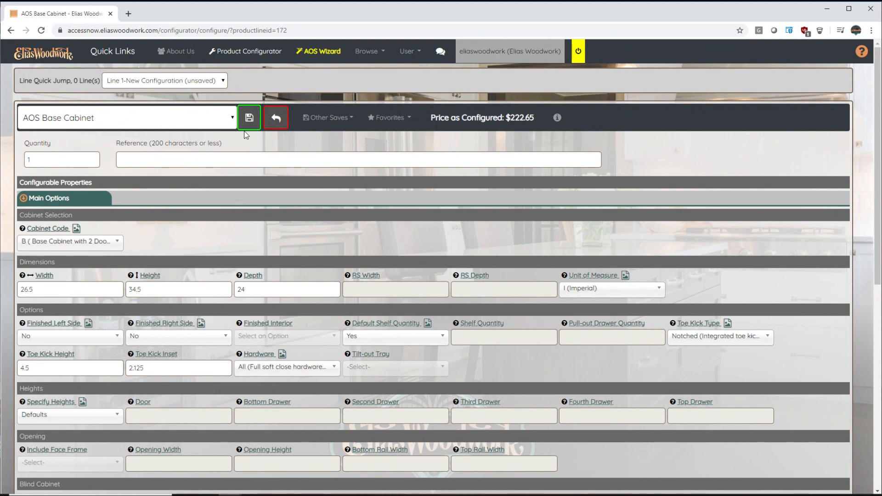
left_click(249, 119)
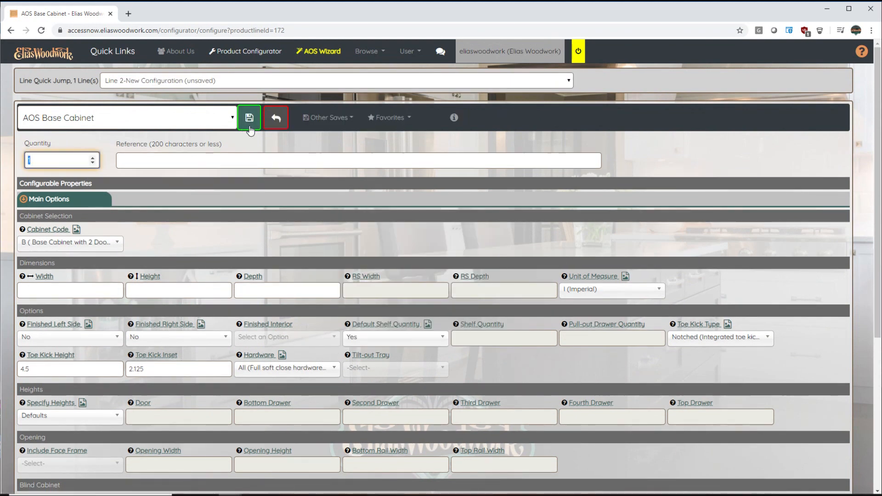
left_click(275, 120)
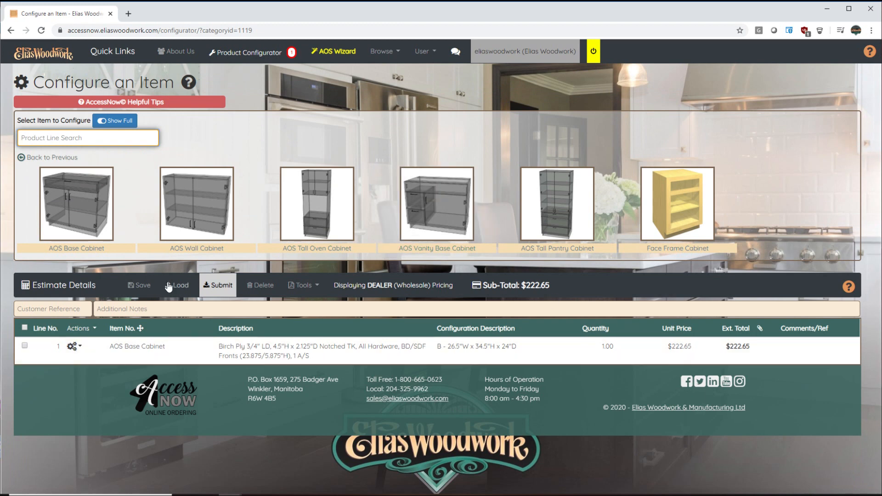
Start a new AOS Wall Cabinet configuration with cabinet code WR (Wall Cabinet with 1 Door, Hinge Right).
left_click(192, 222)
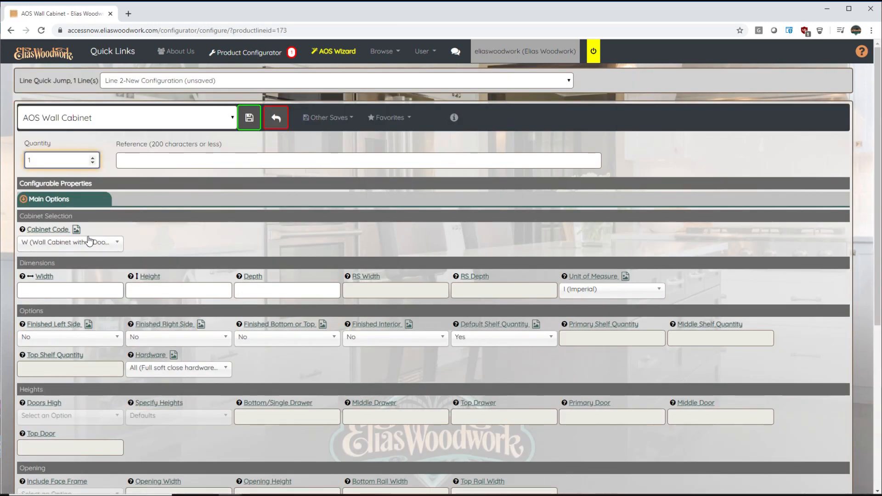
left_click(77, 229)
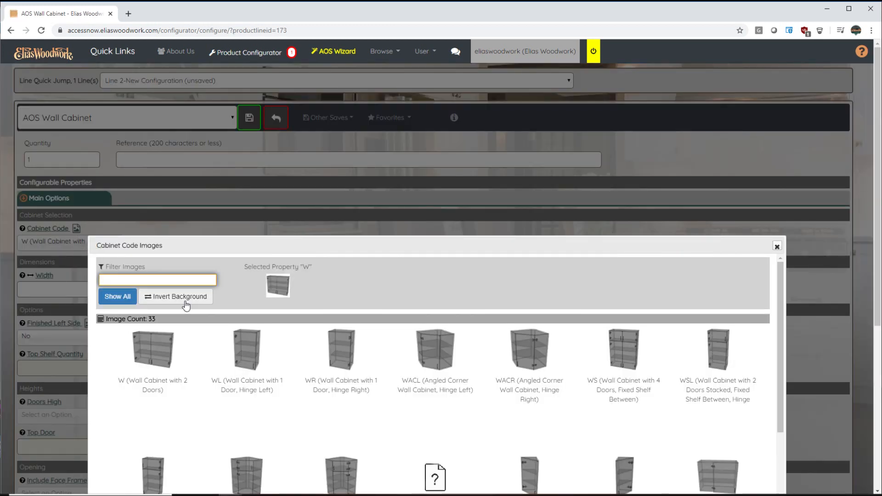
left_click(339, 353)
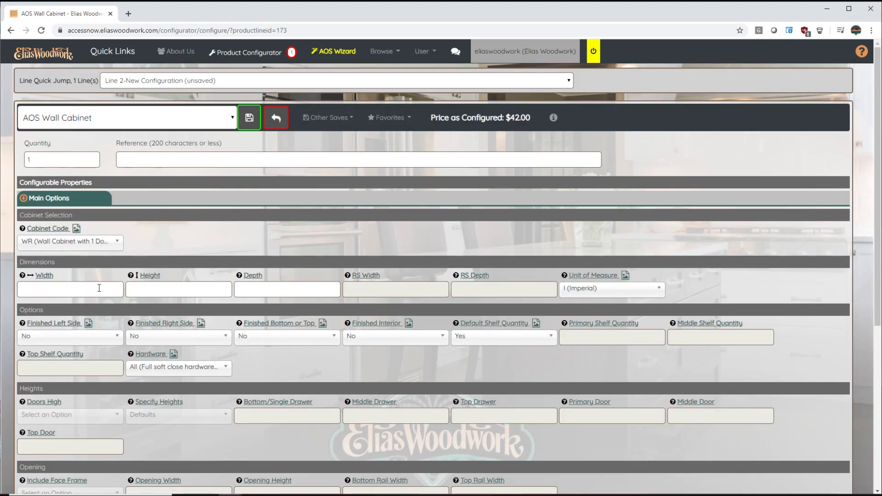
Set the WR wall cabinet's dimensions to 15 wide, 30 high and 12 deep.
left_click(98, 288)
type("15")
key("Tab")
type("30")
key("Tab")
type("12")
key("Tab")
Set the WR wall cabinet's Finished Right Side option to Yes.
scroll(160, 297, "down", 3)
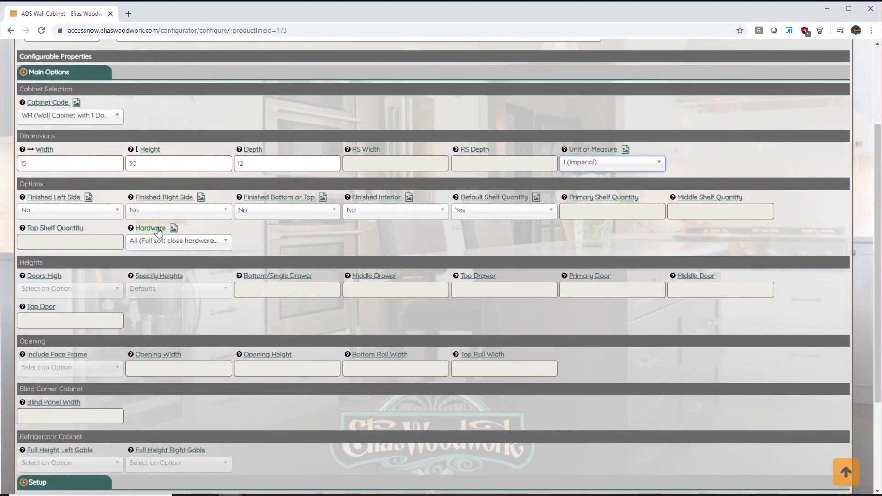
left_click(202, 212)
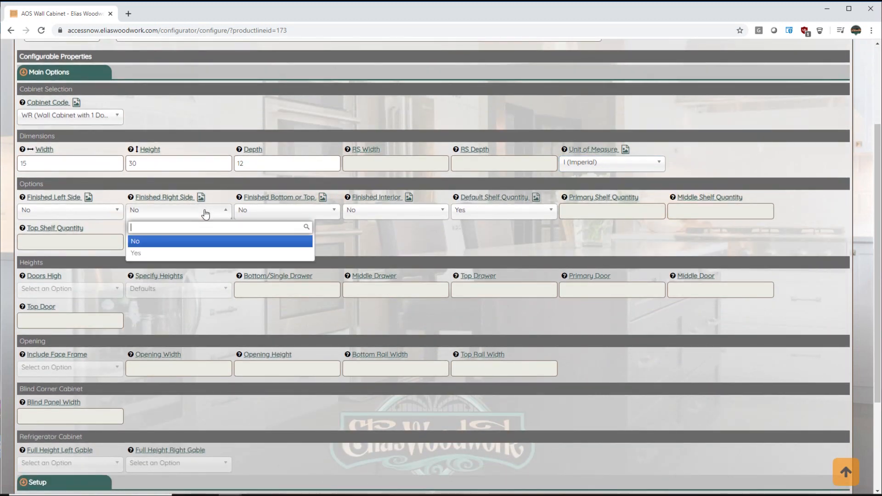
left_click(190, 253)
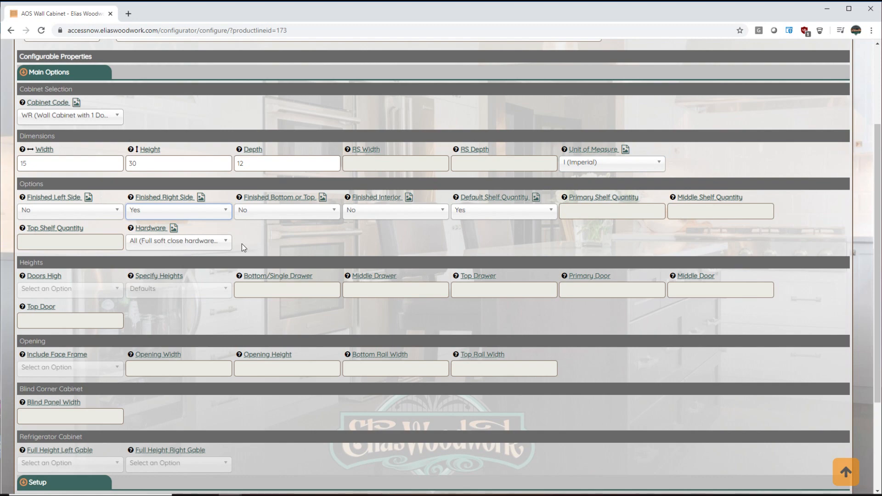
Save the WR wall cabinet as an estimate line and return to the AOS cabinet selection.
scroll(242, 244, "down", 1)
scroll(176, 301, "up", 4)
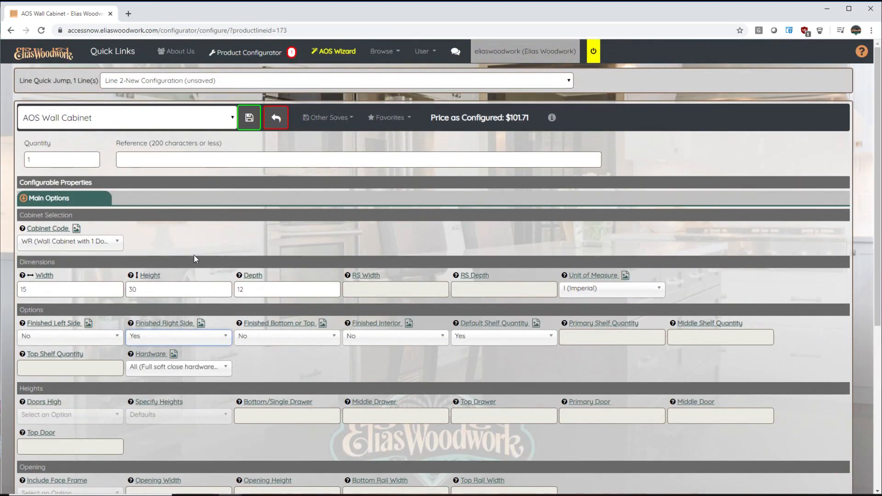
left_click(249, 118)
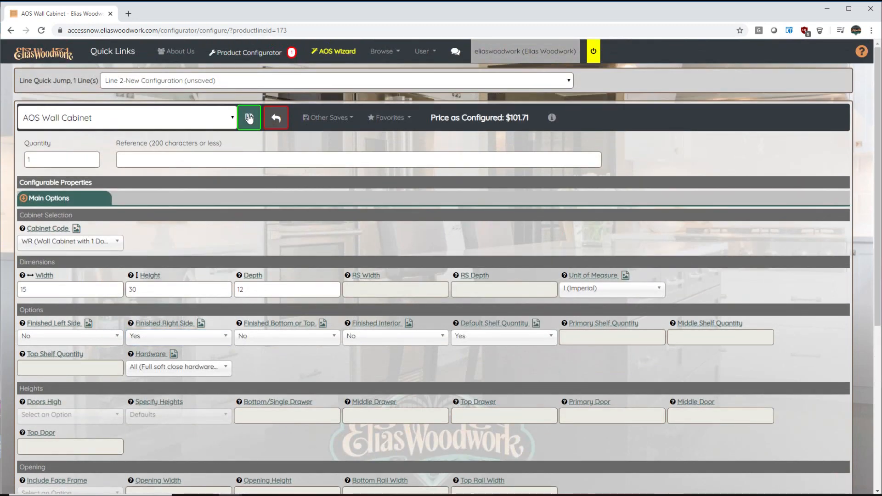
left_click(275, 118)
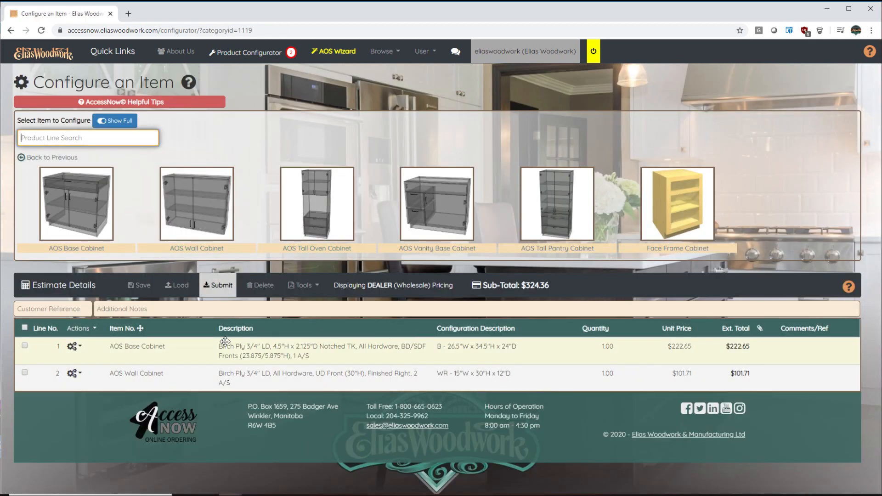
Start another AOS Wall Cabinet configuration with cabinet code W (Wall Cabinet with 2 Doors).
left_click(198, 206)
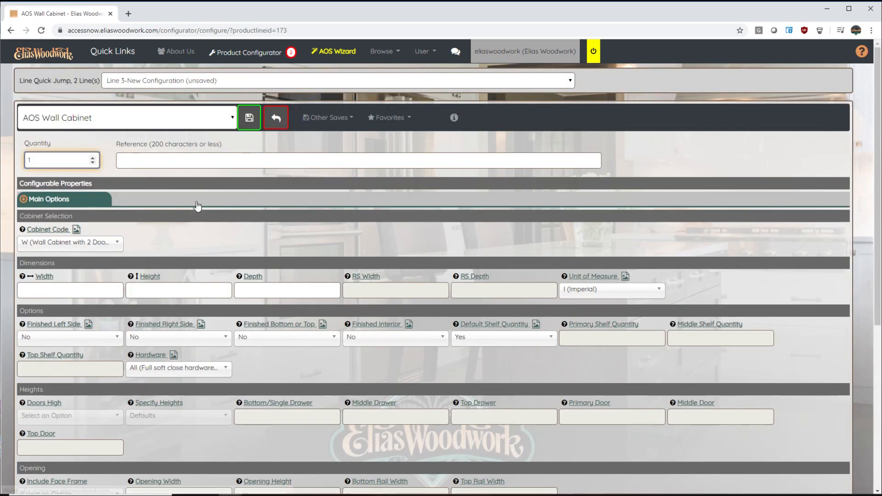
left_click(76, 229)
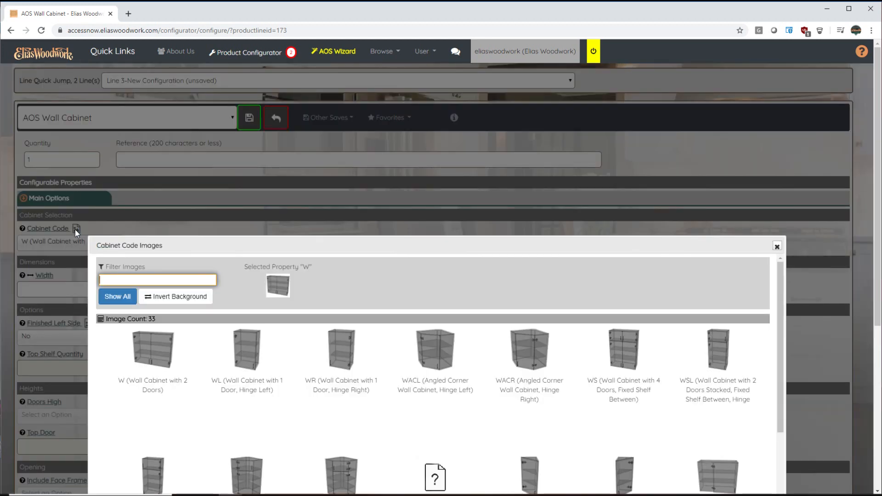
left_click(158, 341)
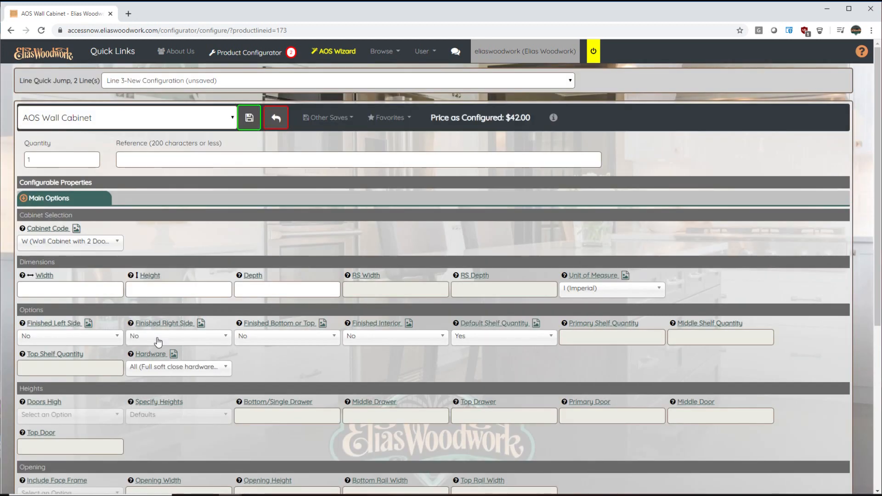
Set the W wall cabinet's dimensions to 26 wide, 30 high and 12 deep.
left_click(78, 290)
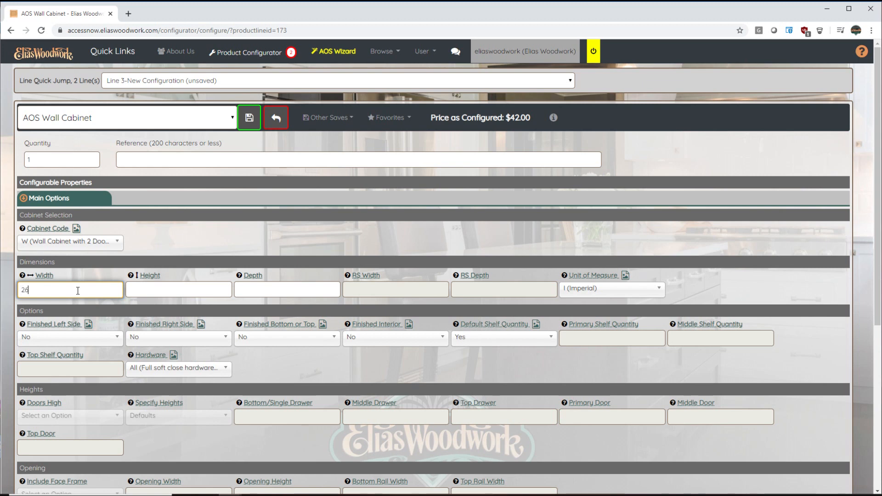
key("Tab")
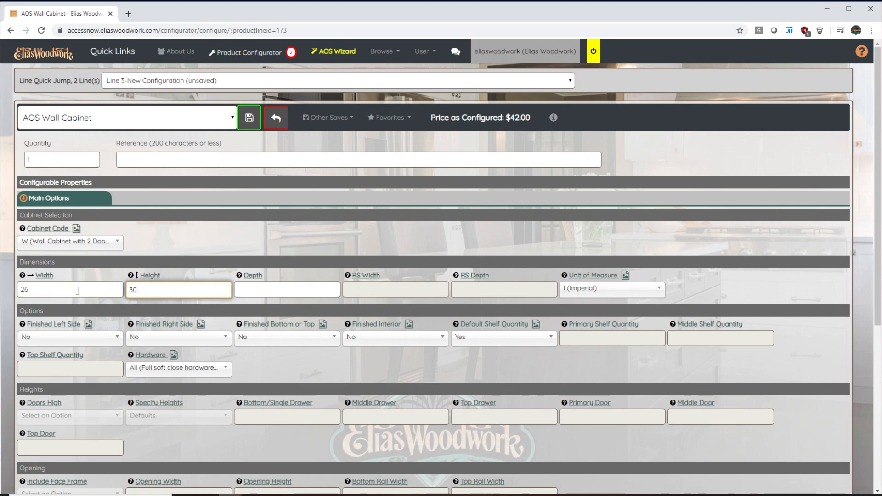
key("Tab")
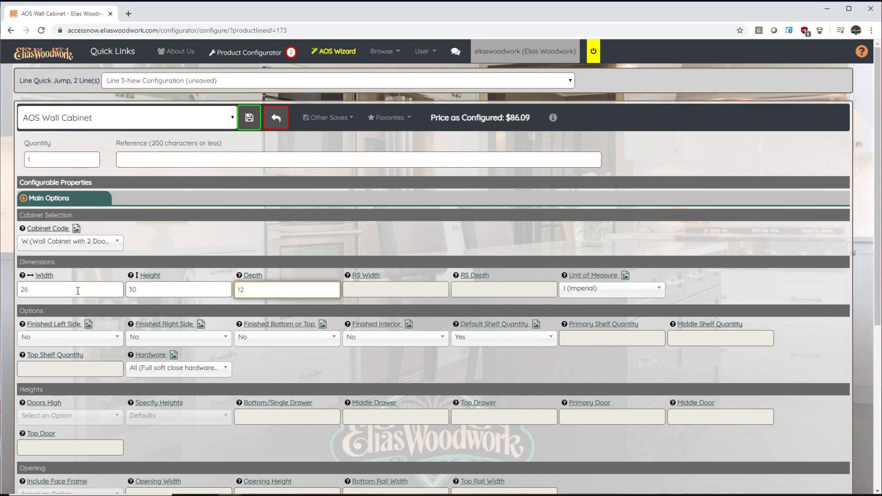
key("Tab")
Override the W wall cabinet's Primary Upper Doors with Special Door Preset and save the cabinet to the estimate.
scroll(104, 284, "down", 4)
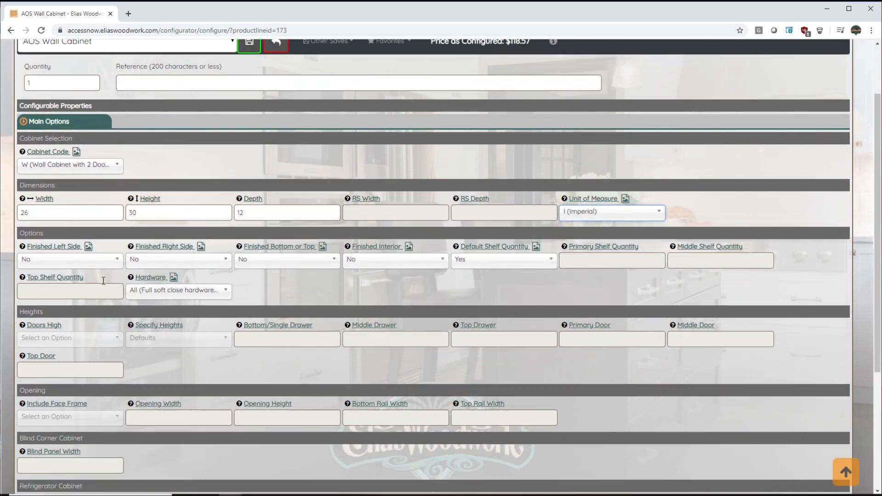
scroll(51, 294, "down", 2)
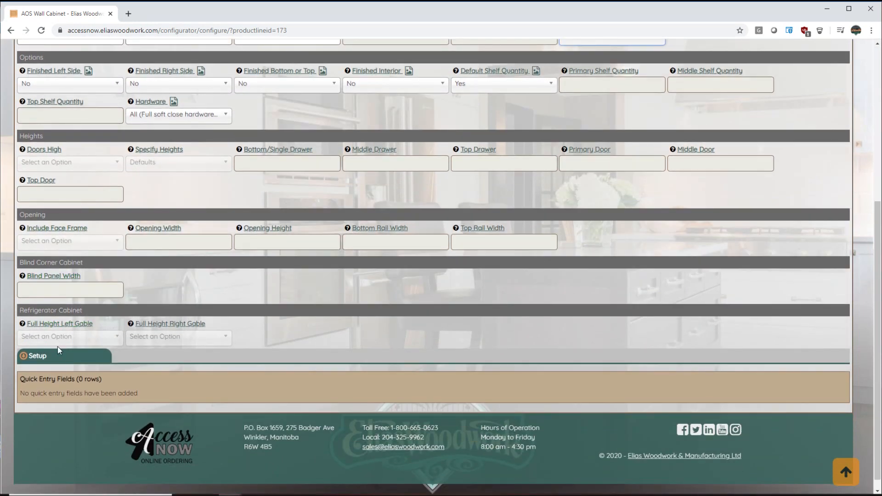
left_click(59, 358)
scroll(60, 354, "down", 3)
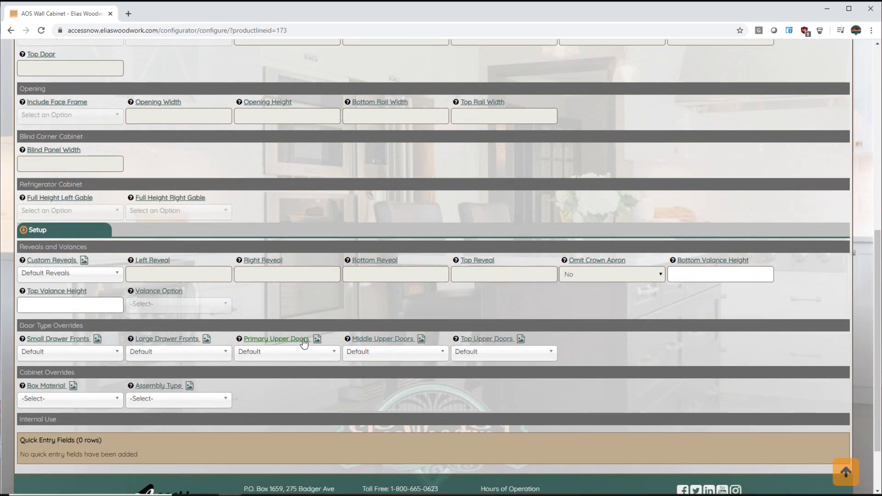
left_click(328, 360)
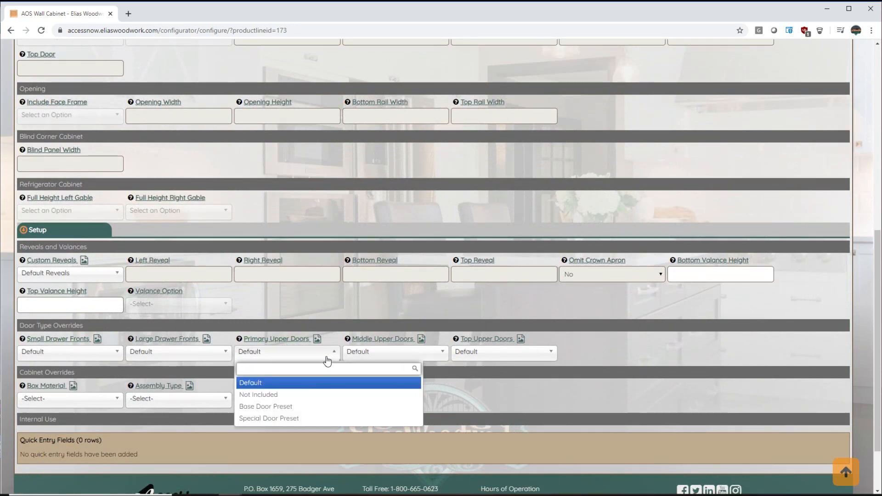
left_click(280, 418)
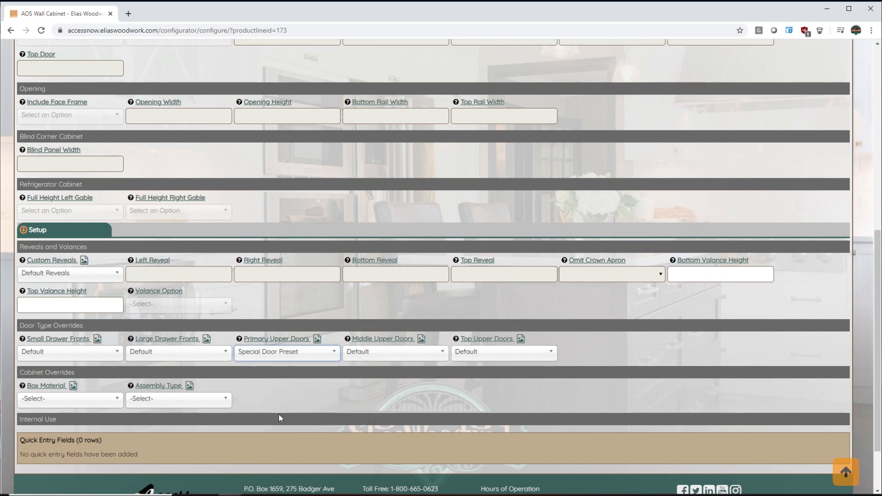
scroll(278, 416, "up", 8)
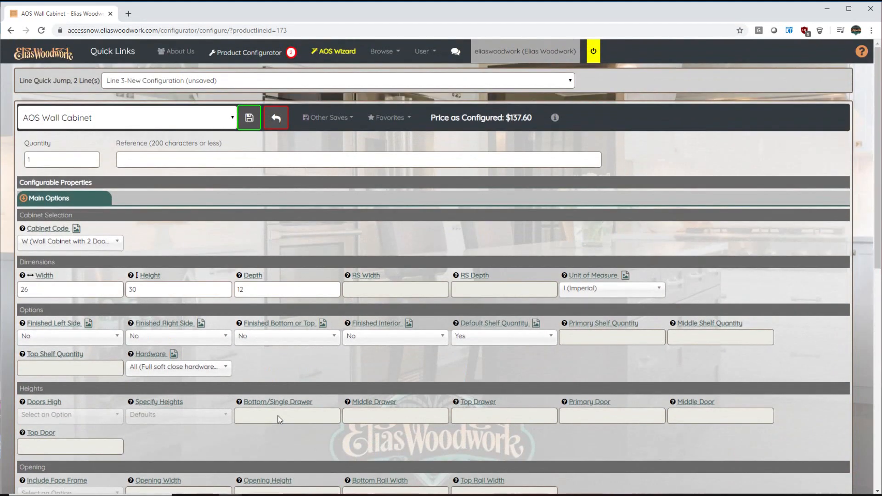
left_click(249, 118)
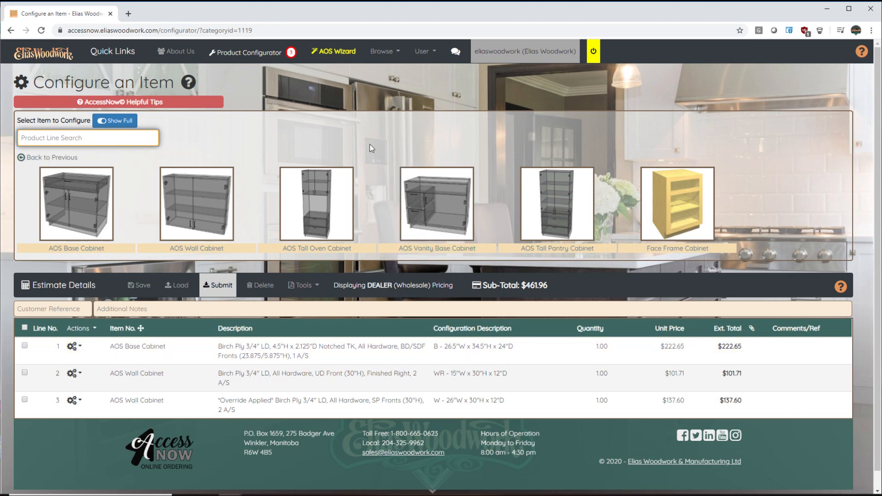
Open the Base Doors preset of the AOS Wizard for configuration and set its Vinyl Color to P001 (Studio White).
left_click(324, 54)
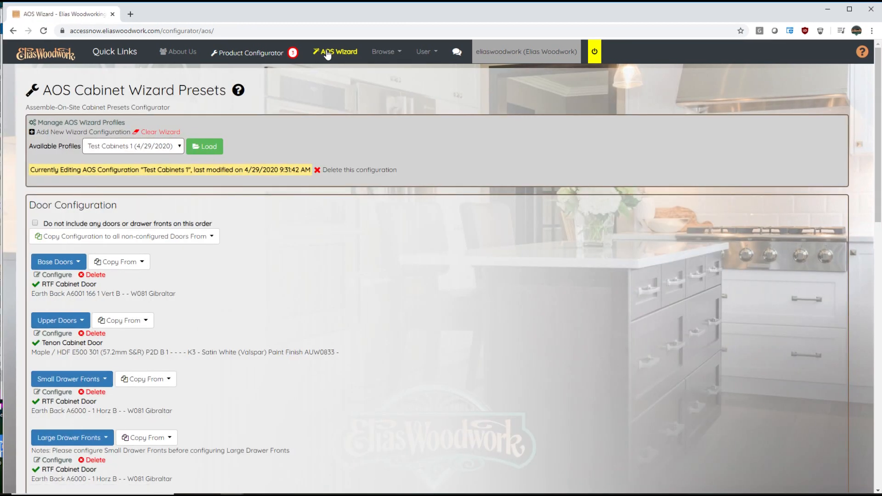
left_click(65, 276)
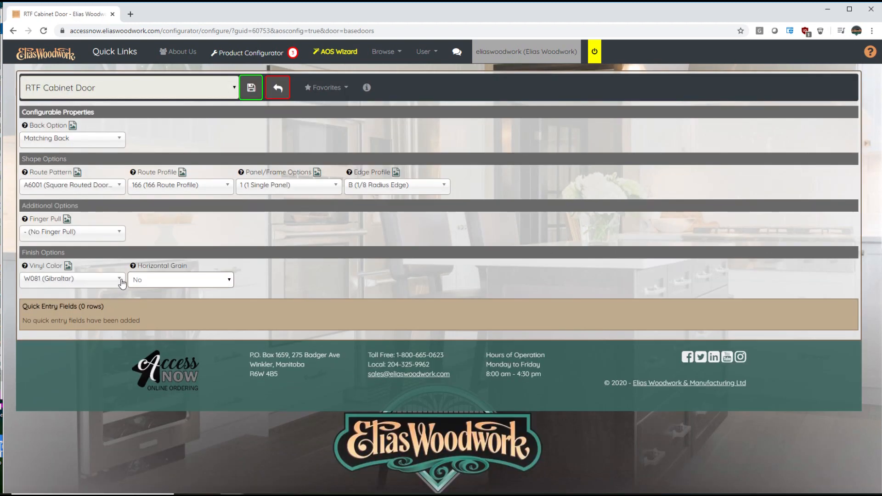
left_click(122, 283)
left_click_drag(202, 404, 203, 317)
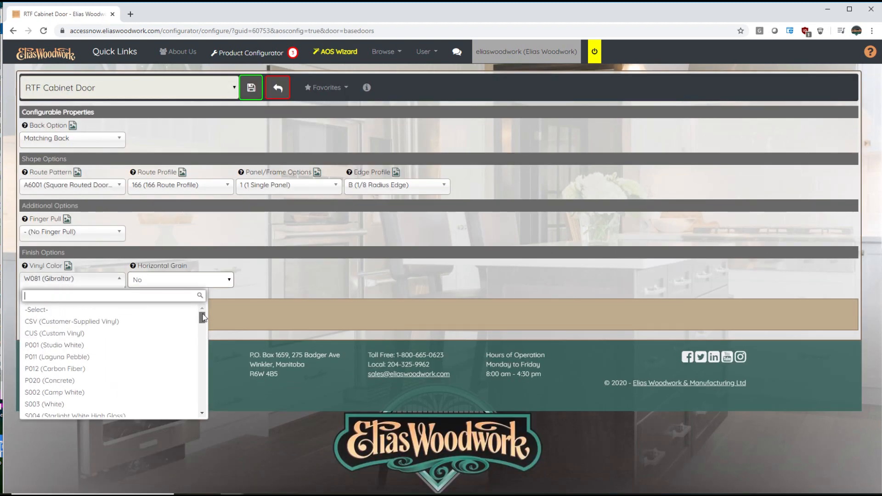
left_click(128, 350)
Set the Base Doors preset's Back Option to White and save the door configuration.
left_click(108, 140)
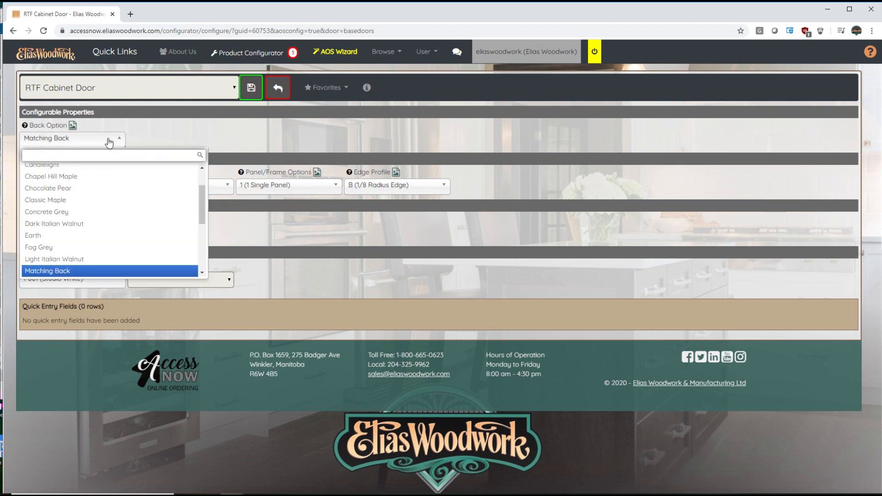
scroll(190, 197, "up", 1)
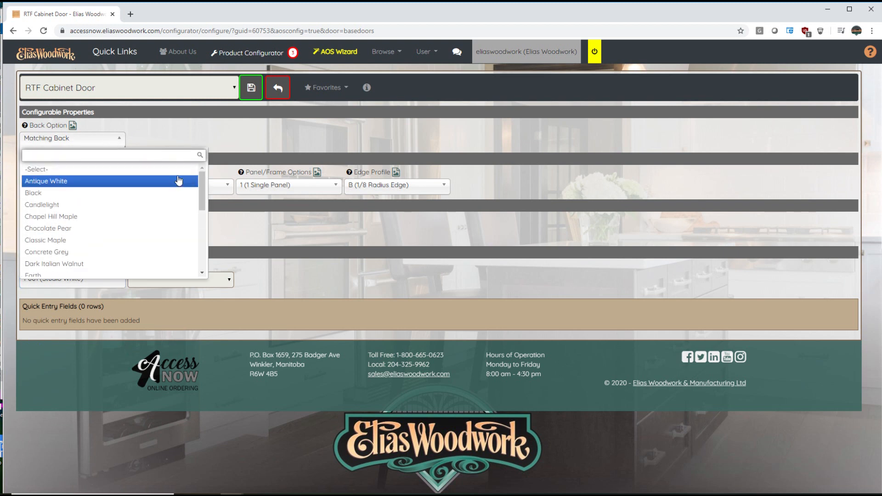
type("white")
left_click(143, 192)
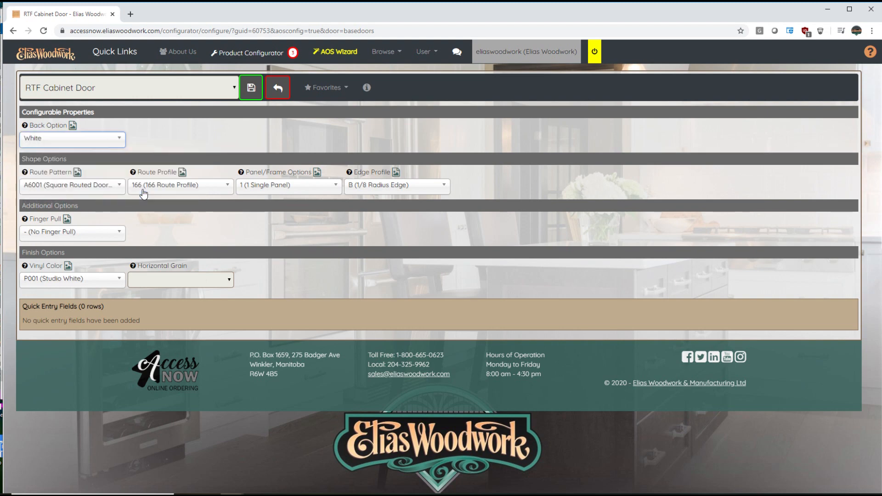
left_click(251, 89)
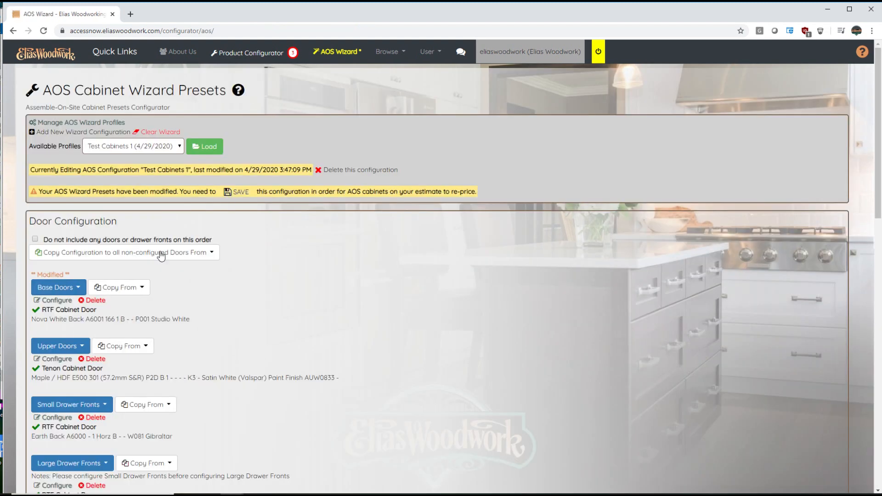
Edit the AOS Base Cabinet on estimate line 1 and resave it to re-price it with the modified door preset.
left_click(236, 55)
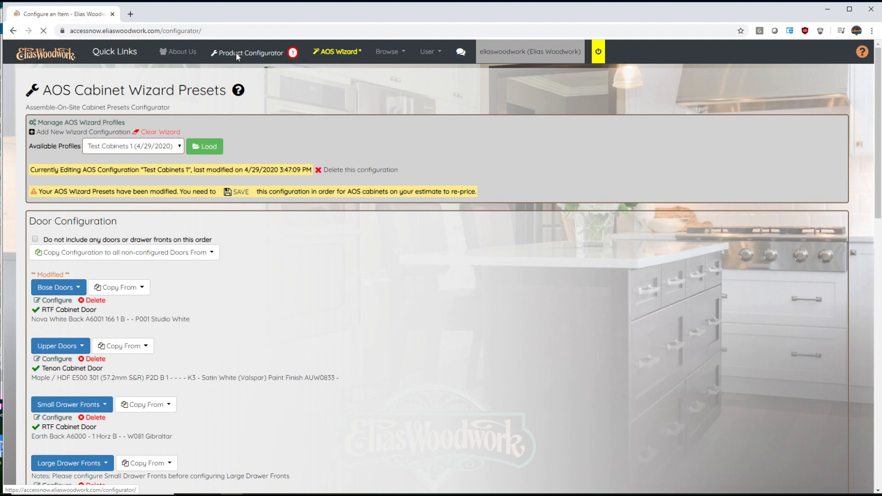
scroll(422, 310, "down", 3)
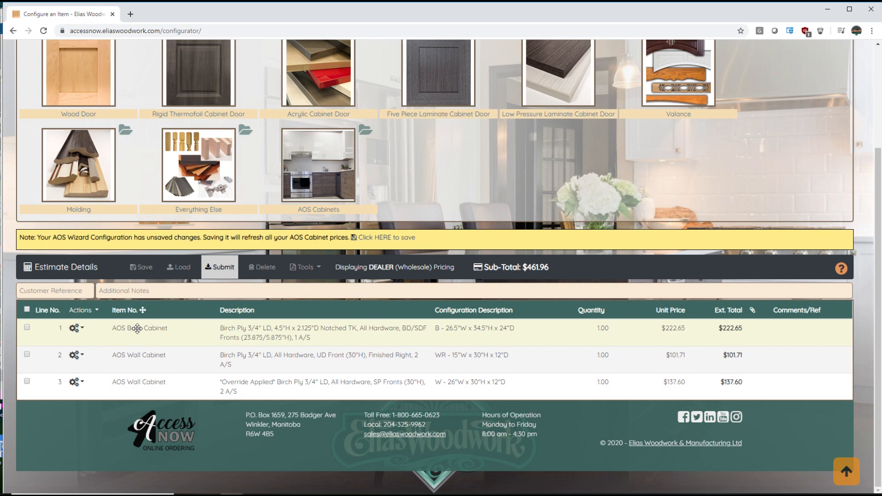
left_click(84, 334)
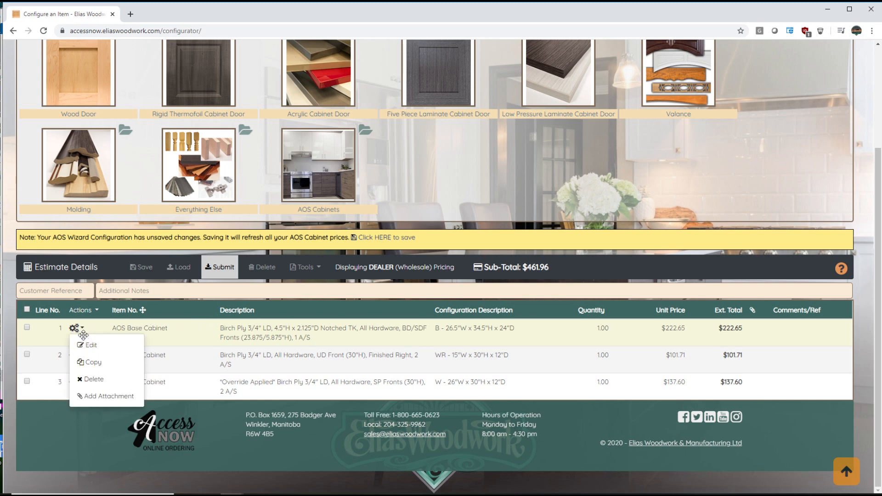
left_click(87, 345)
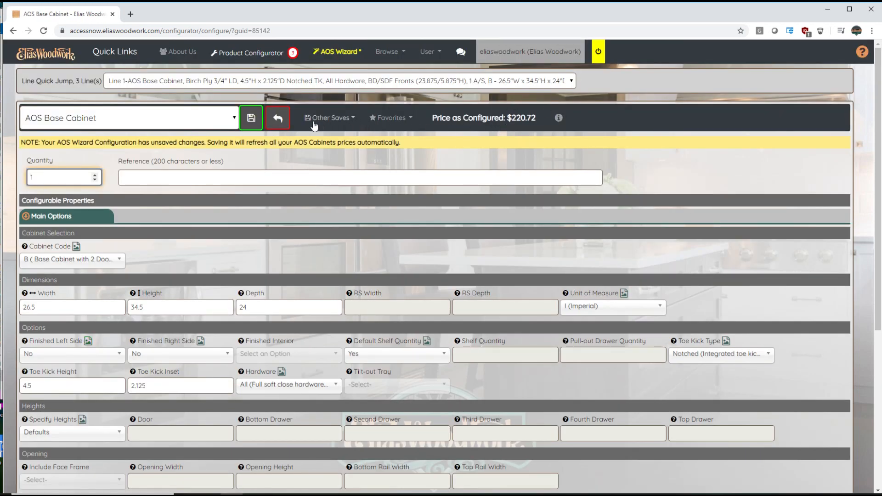
left_click(252, 121)
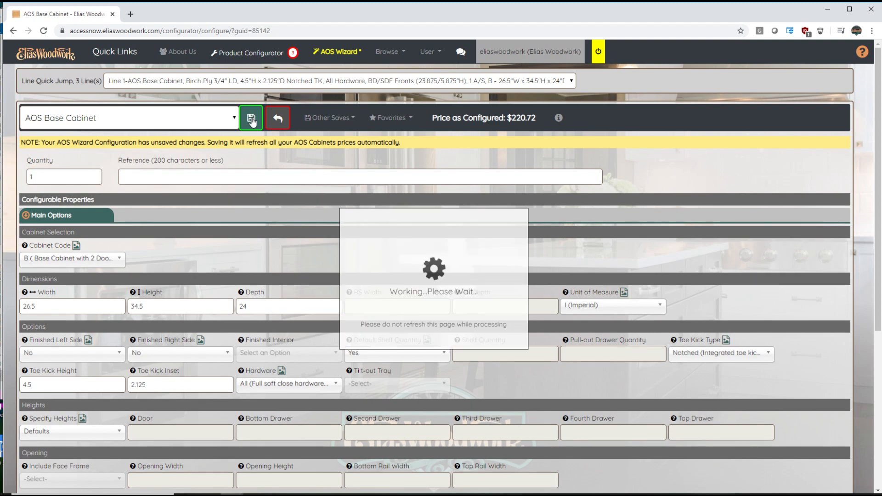
left_click(281, 118)
scroll(486, 212, "down", 3)
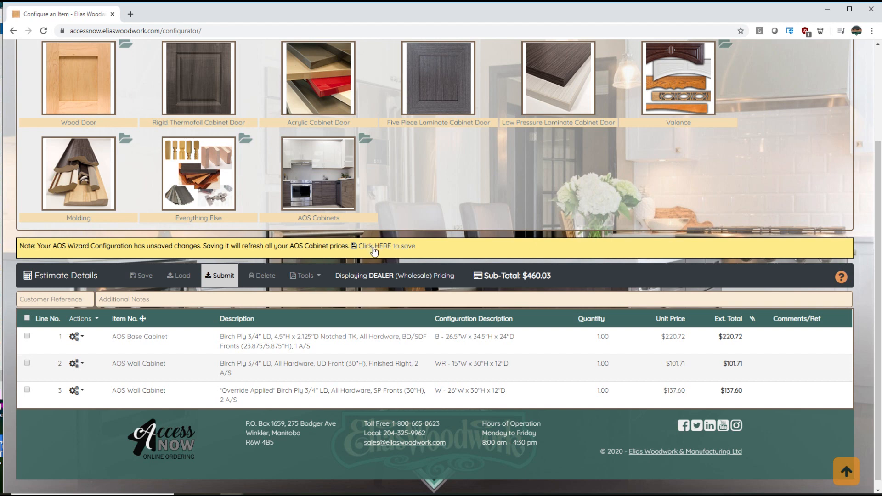
scroll(374, 251, "up", 3)
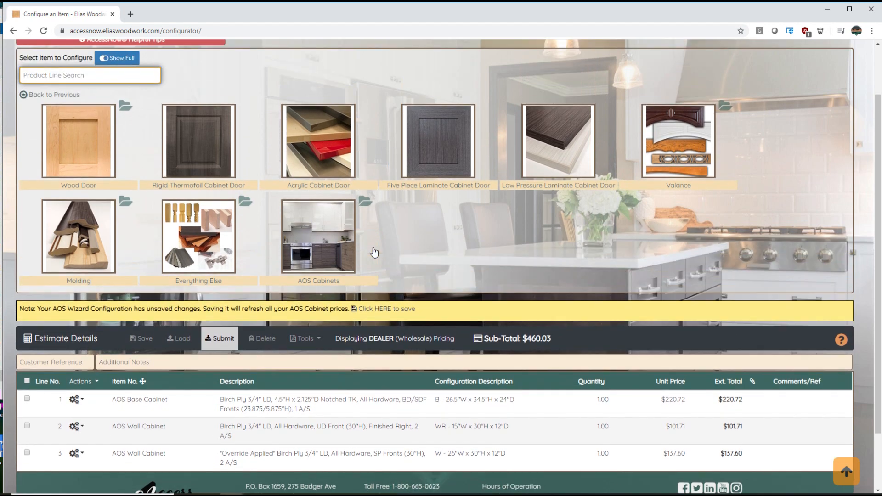